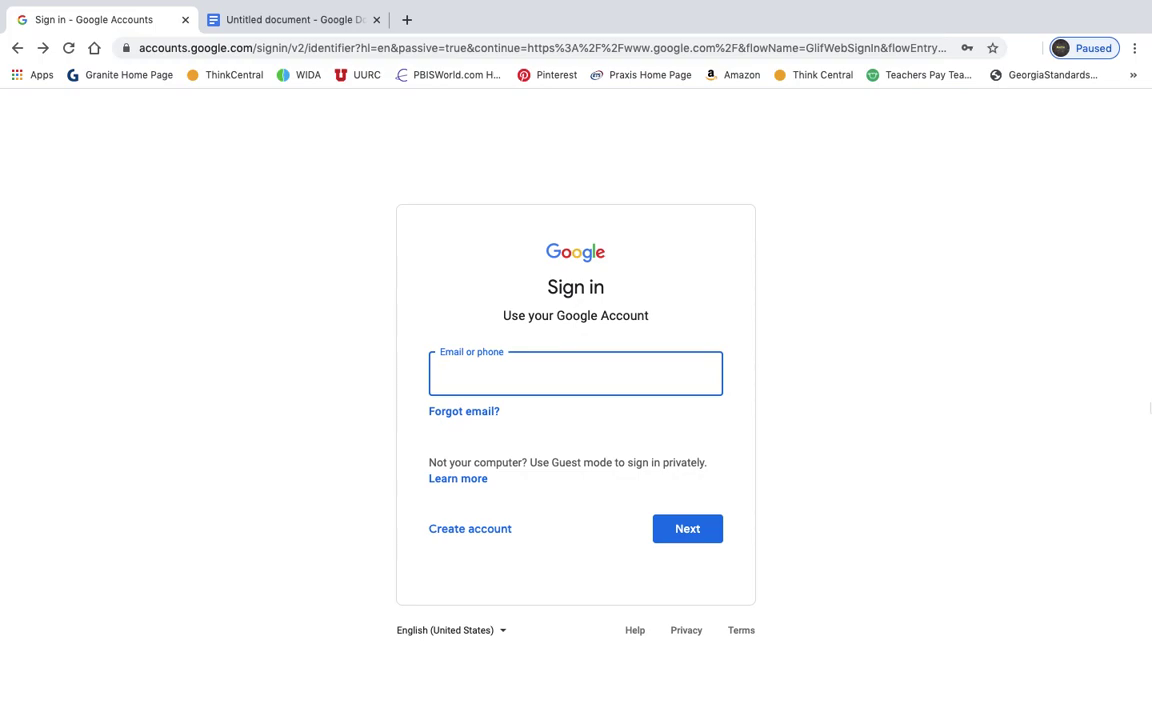
- Load google.com in a new third tab and take the browser window out of full screen
click(407, 20)
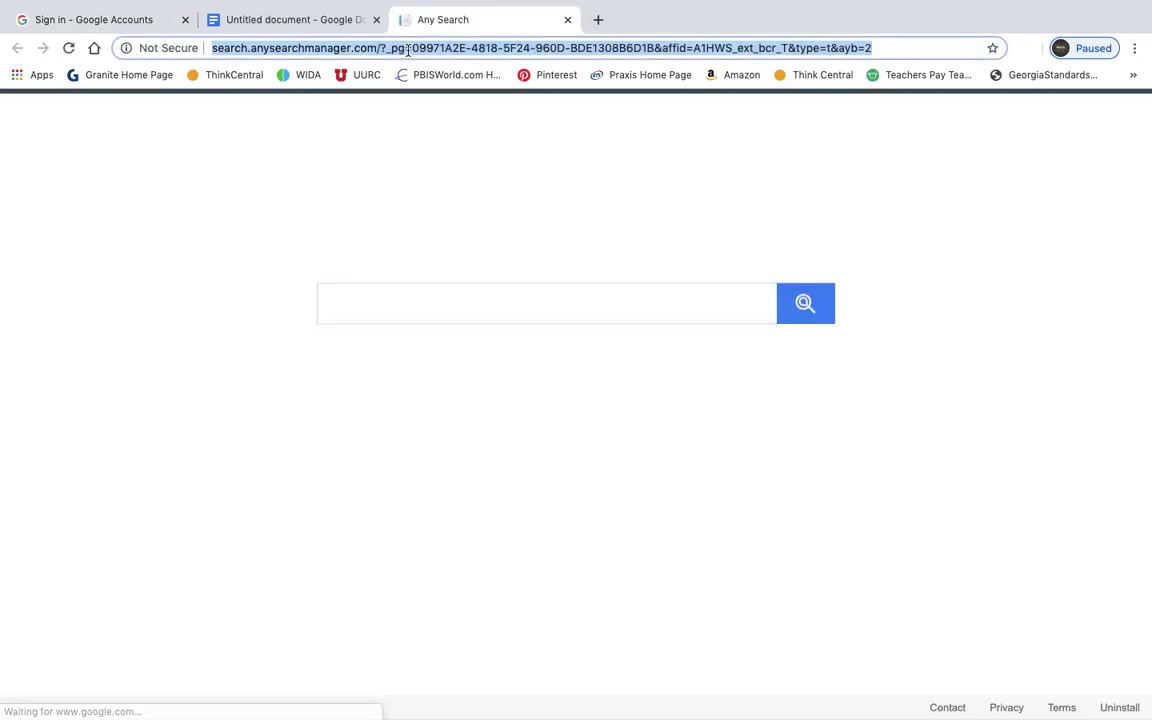
text(google.com)
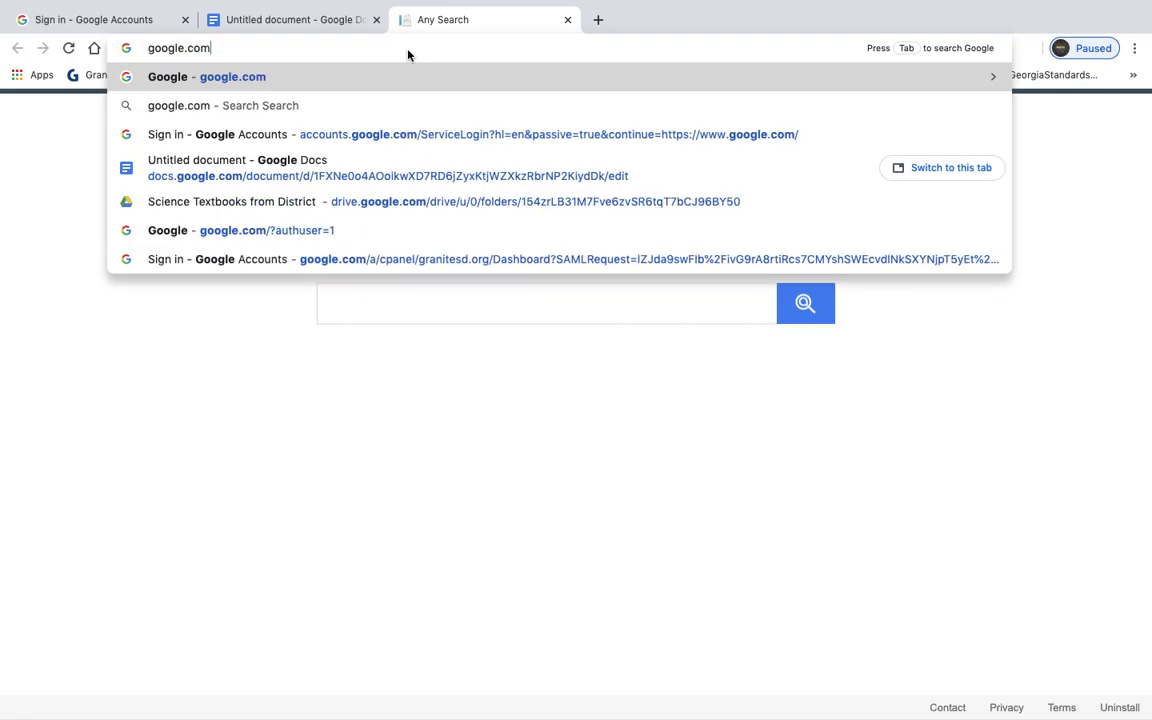
key(Return)
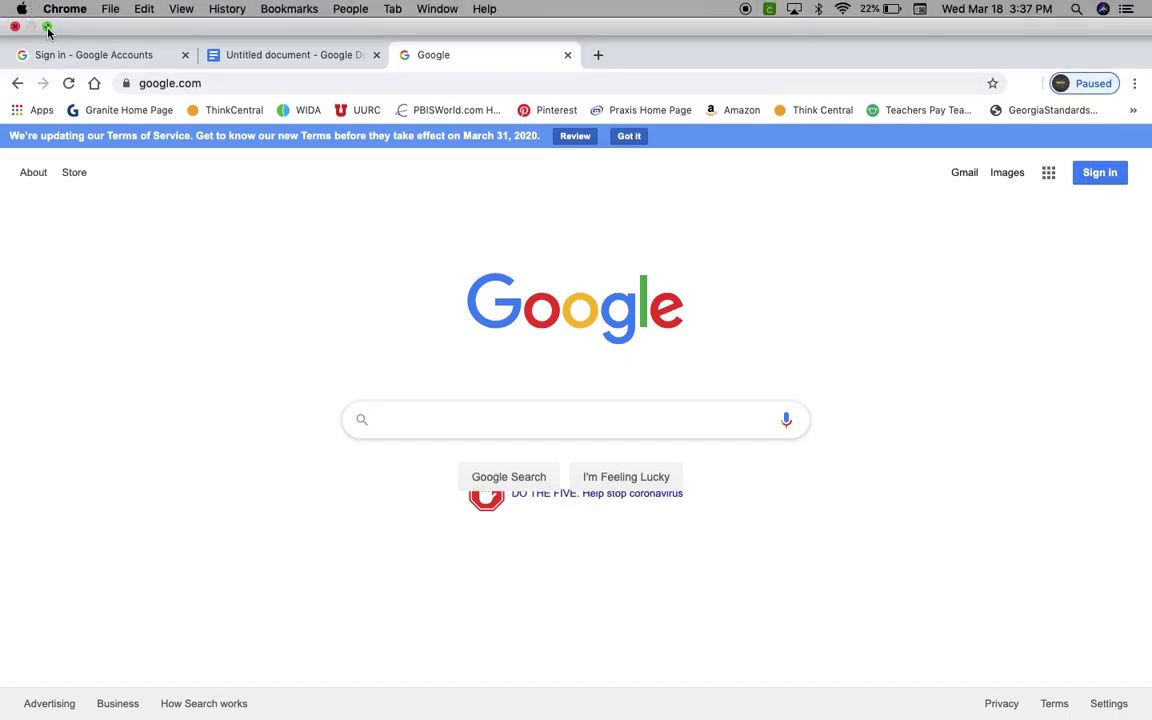
click(47, 31)
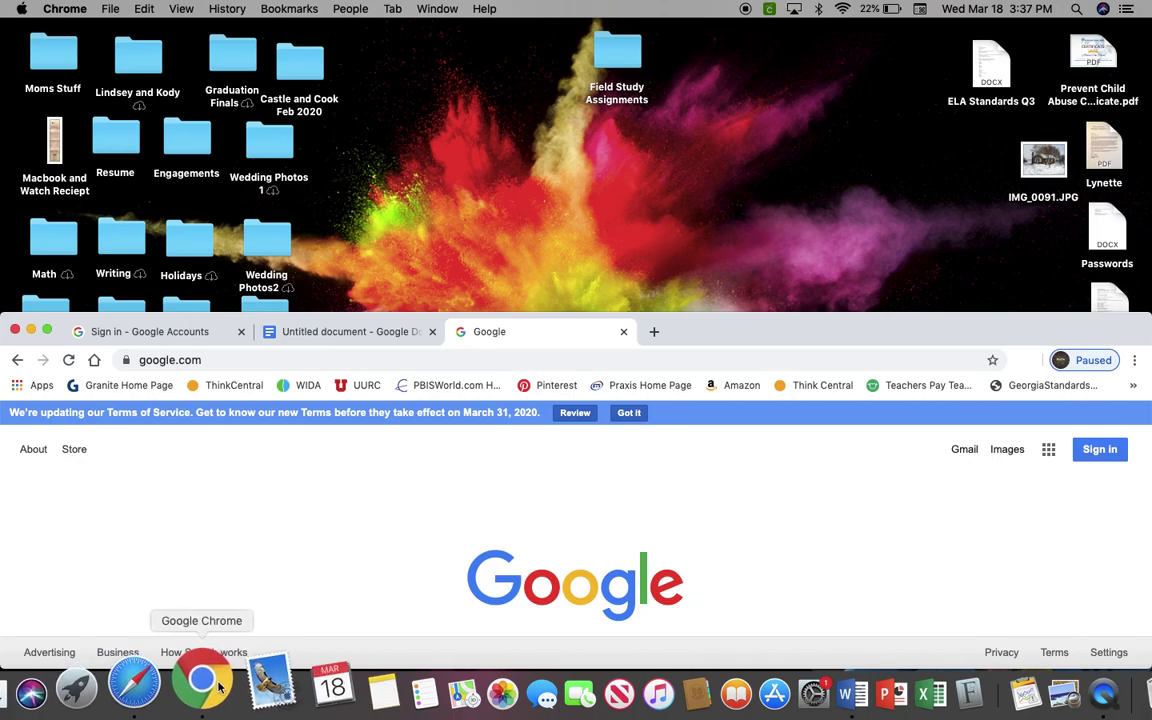
- Return the browser window to full screen and close the Google homepage tab
click(47, 333)
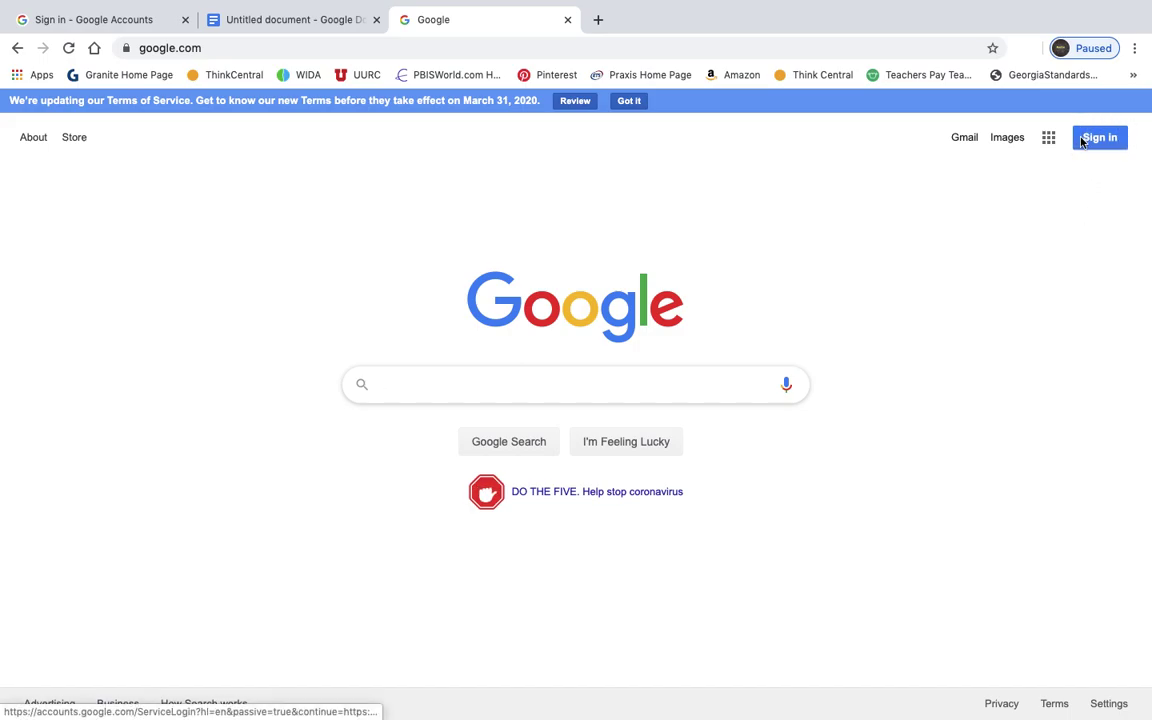
mouse_move(567, 3)
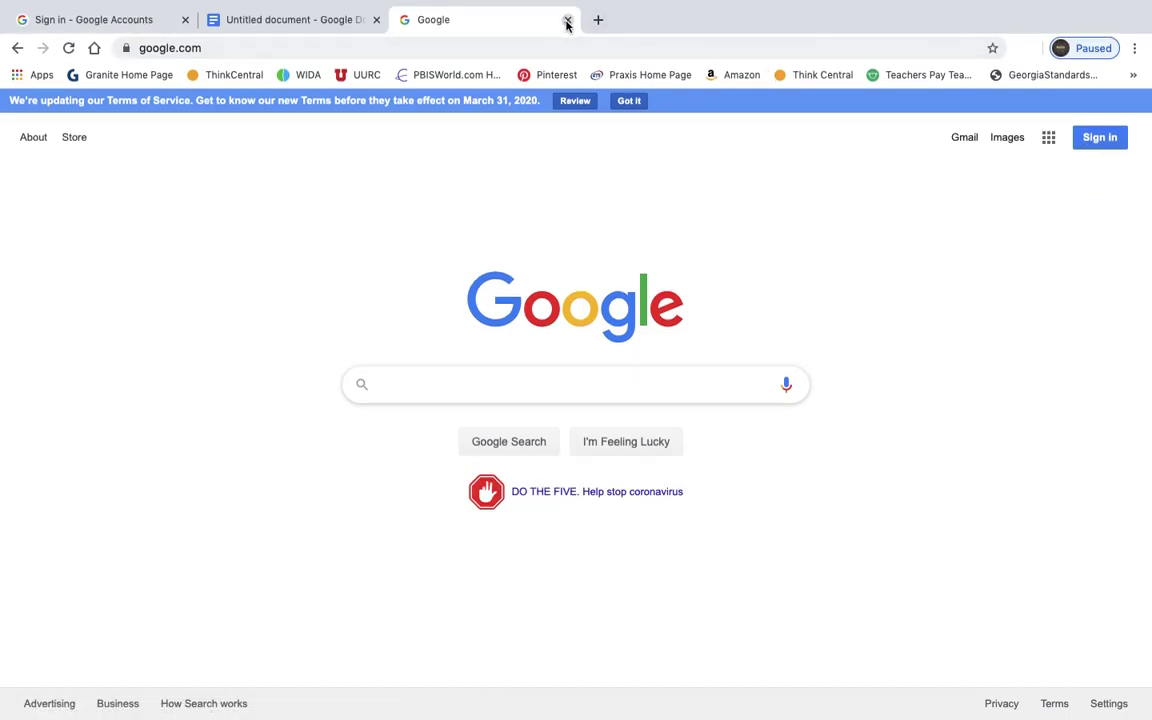
click(567, 20)
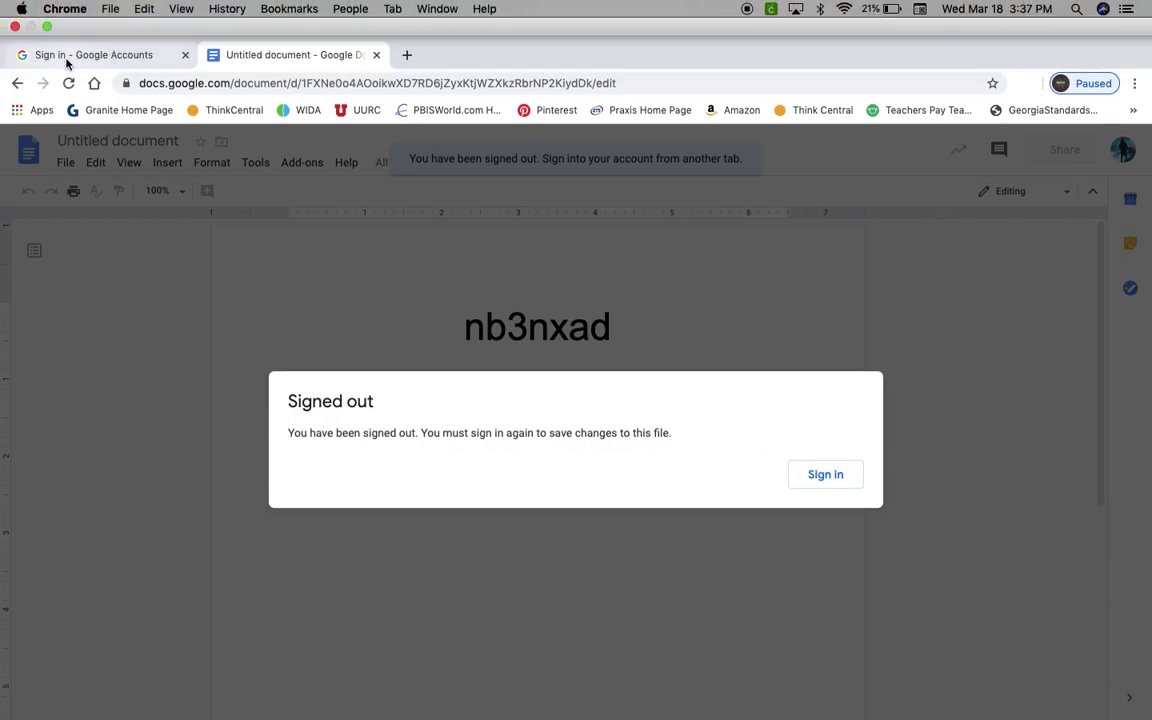
- Switch to the 'Sign in - Google Accounts' tab with its empty e-mail field
click(36, 52)
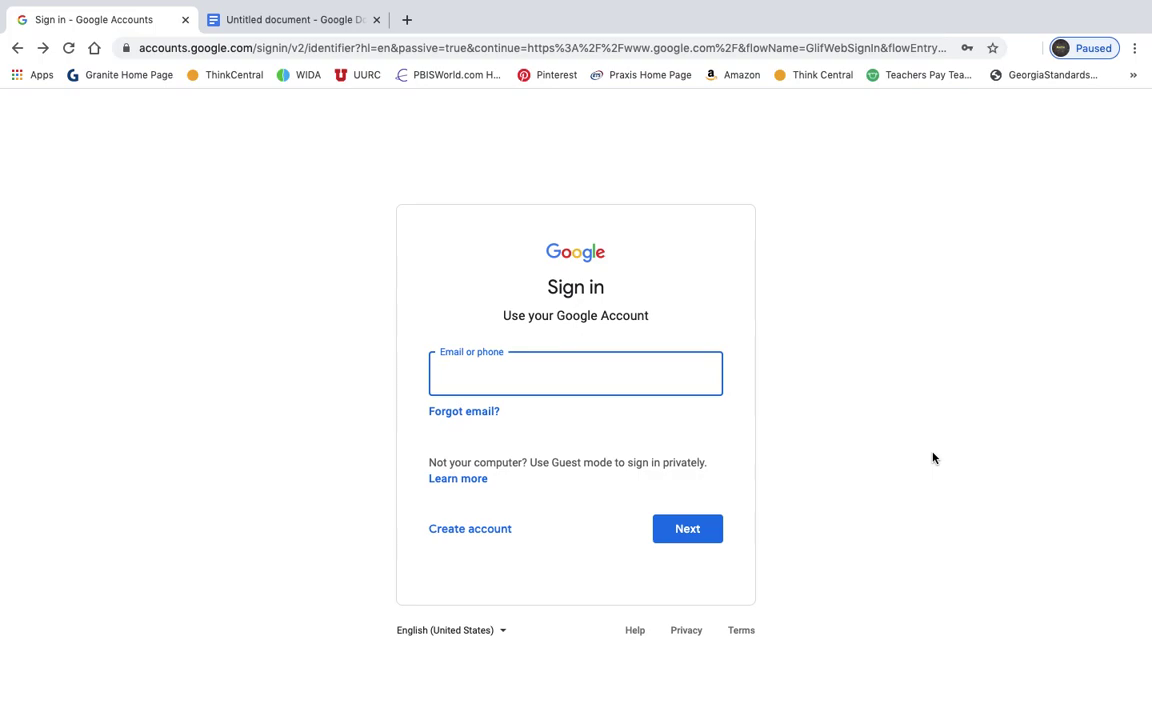
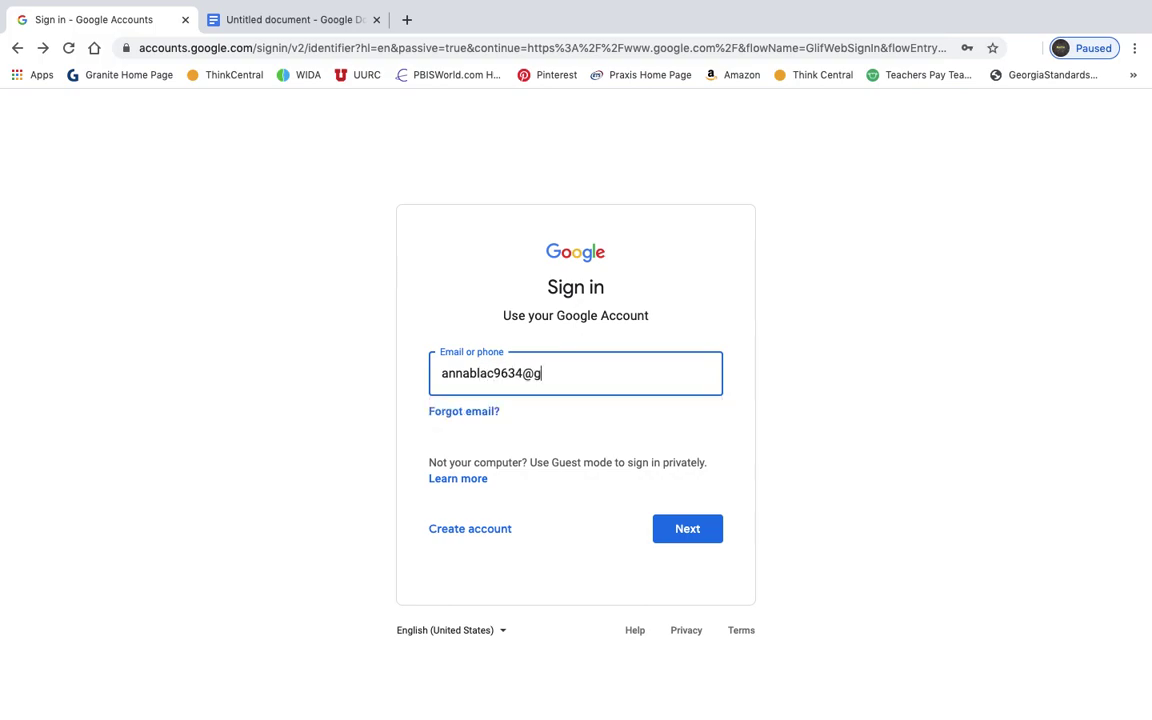
- Enter the student's school e-mail address and continue to the district sign-in page
click(687, 541)
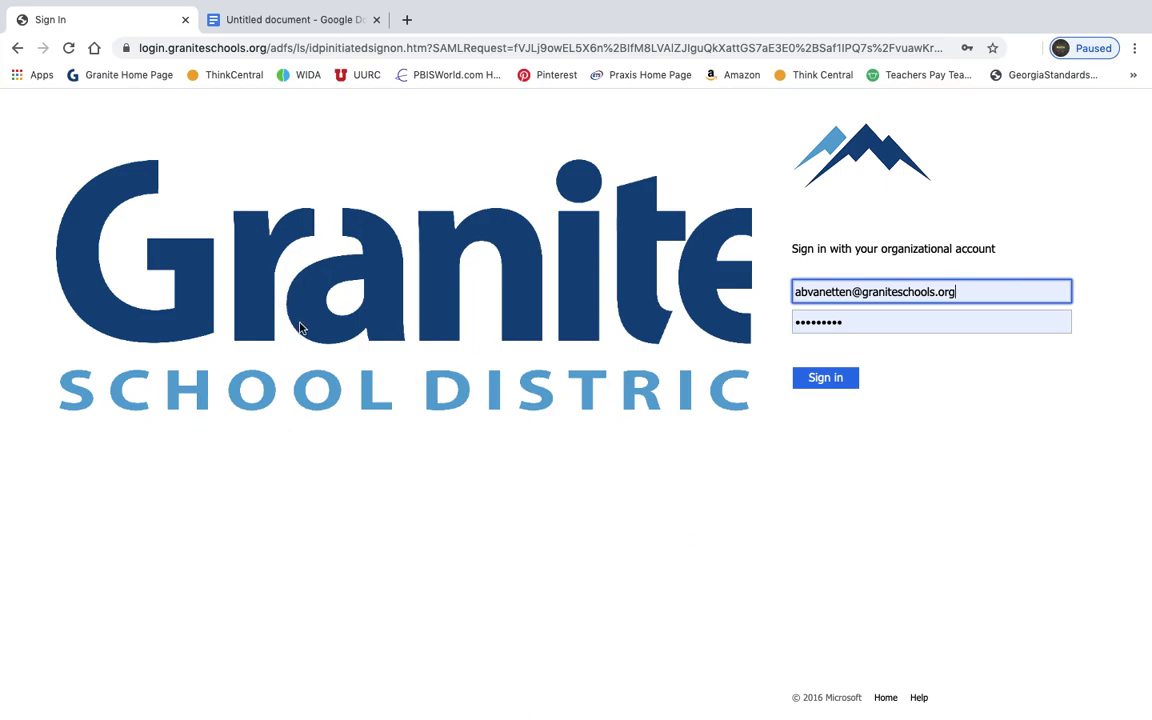
- Replace the prefilled e-mail and password with the student's school credentials and submit the district sign-in
click(950, 294)
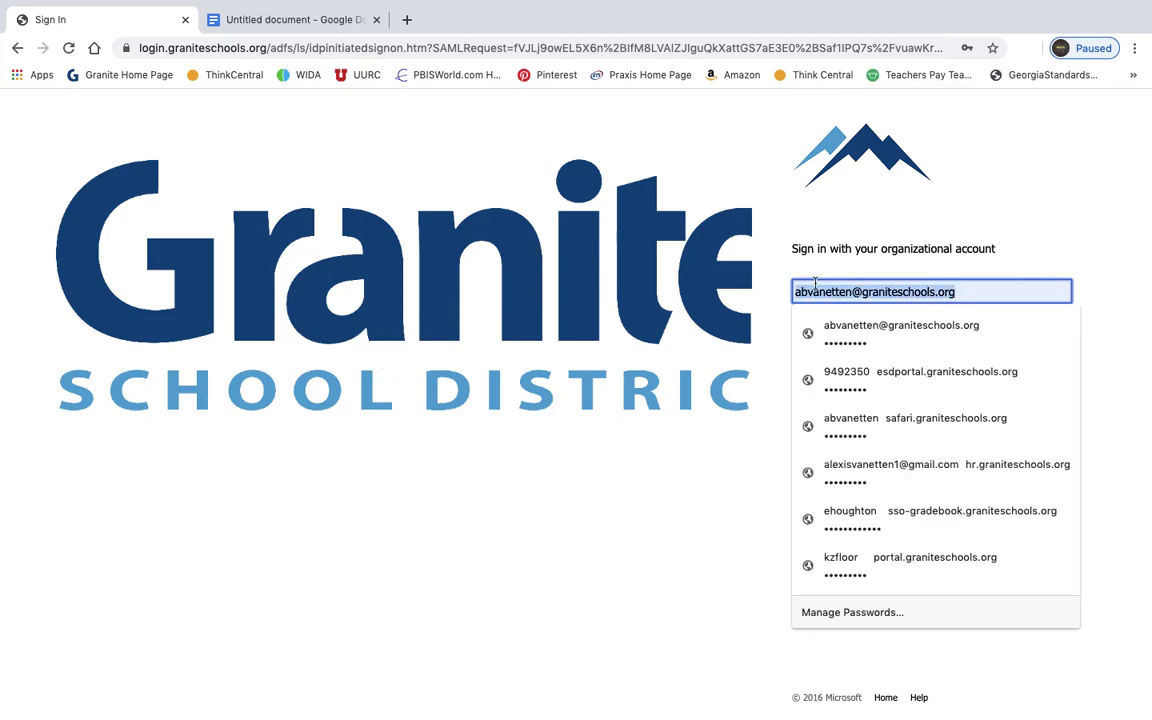
key(BackSpace)
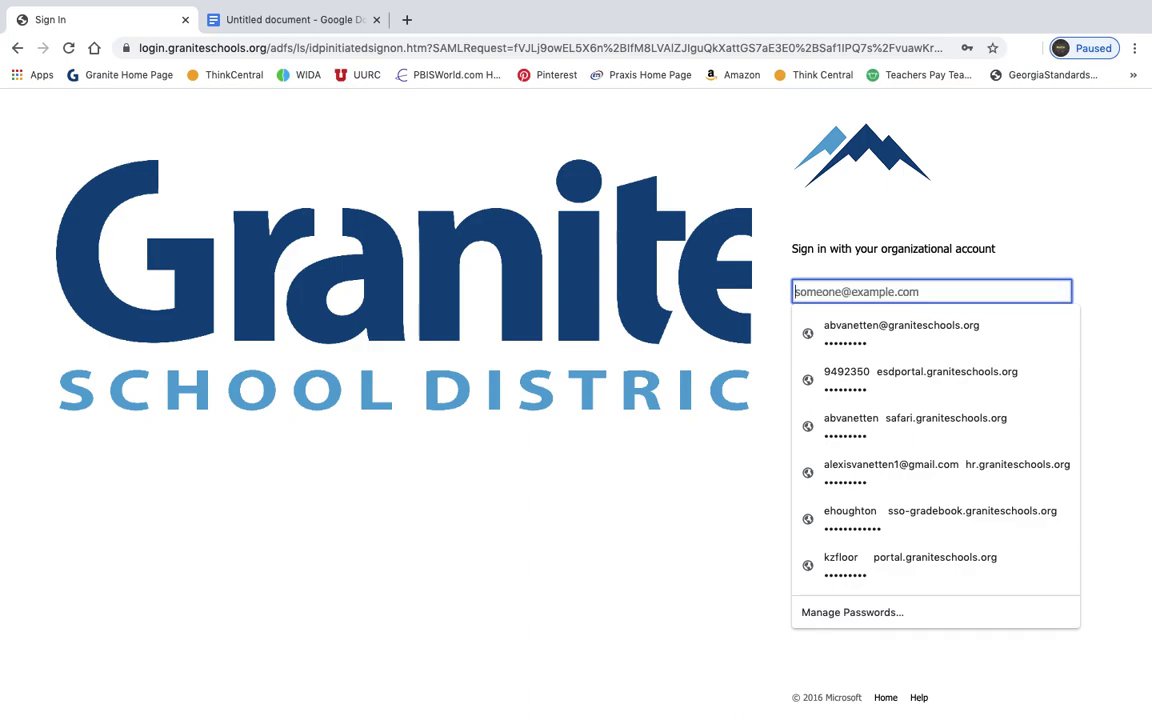
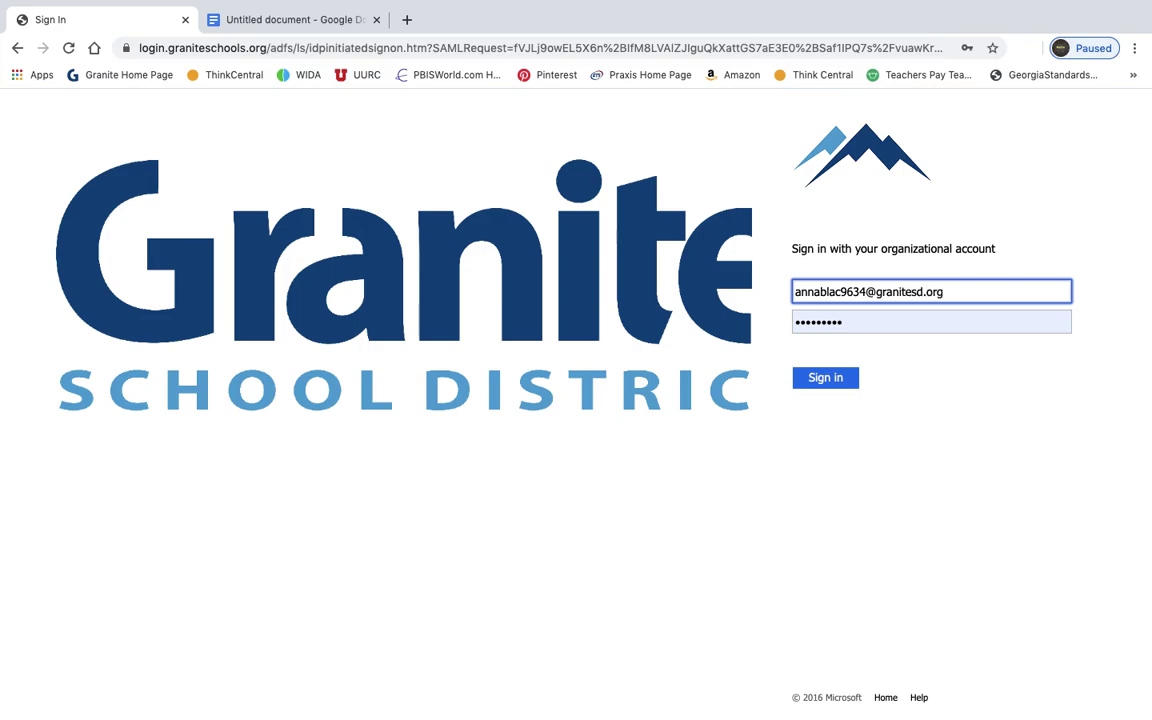
key(Tab)
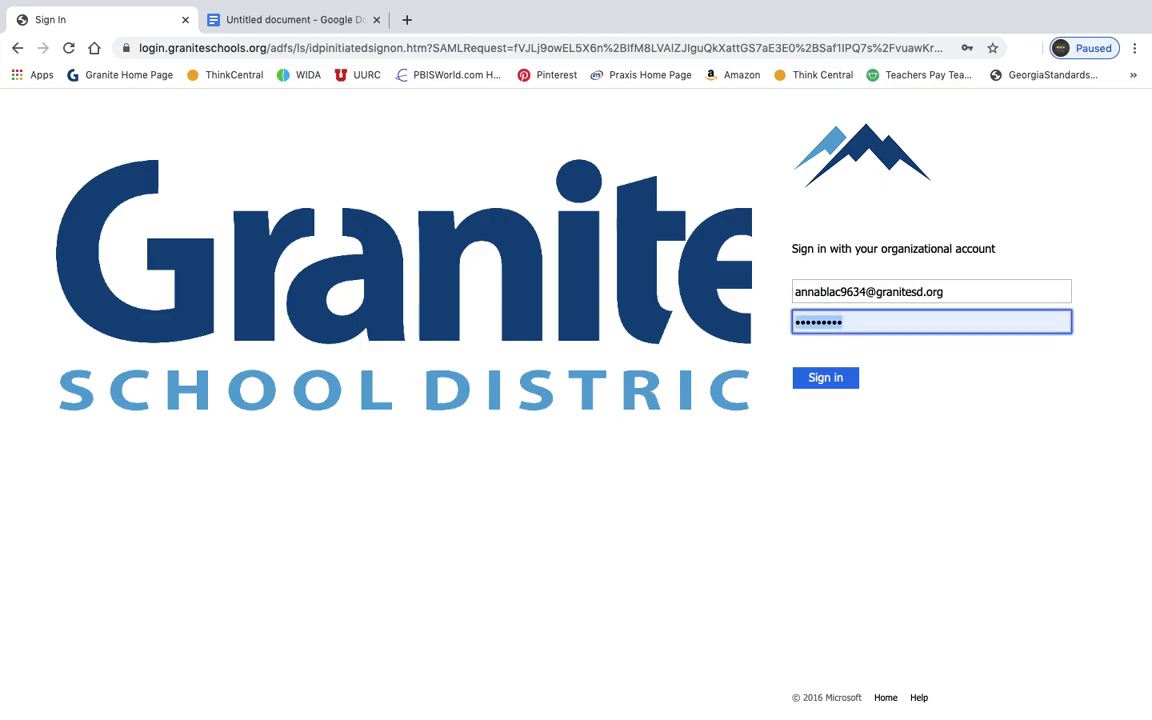
key(BackSpace)
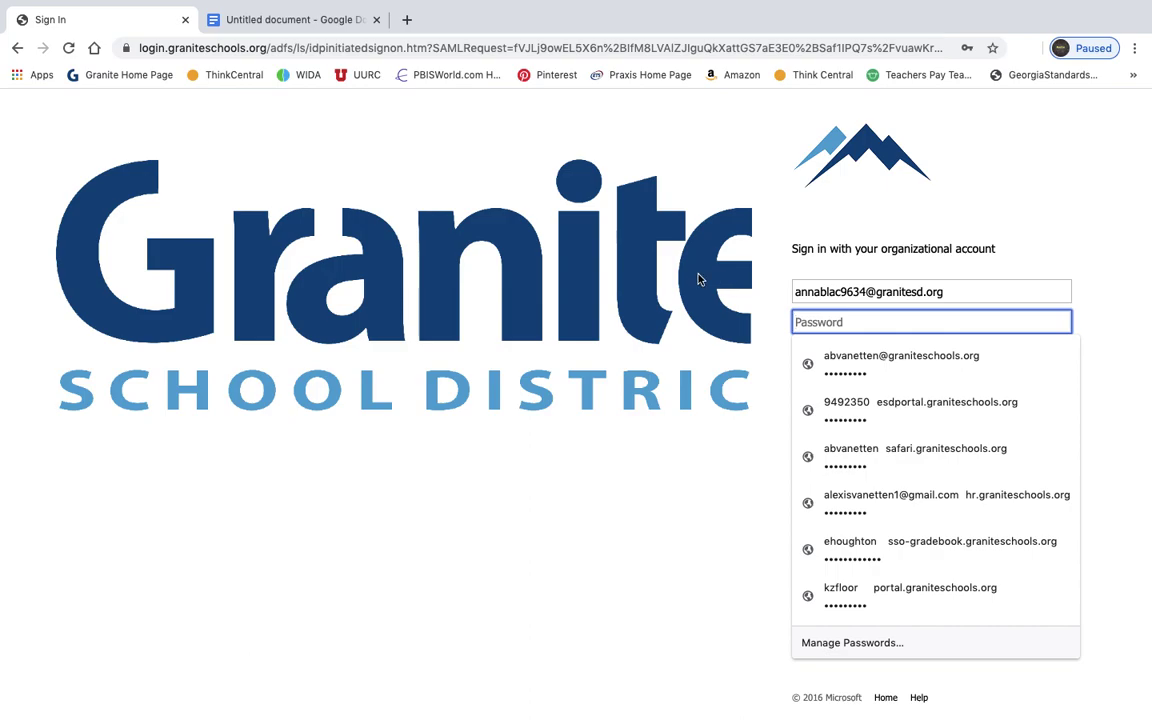
click(540, 476)
click(848, 322)
text(p•••••••)
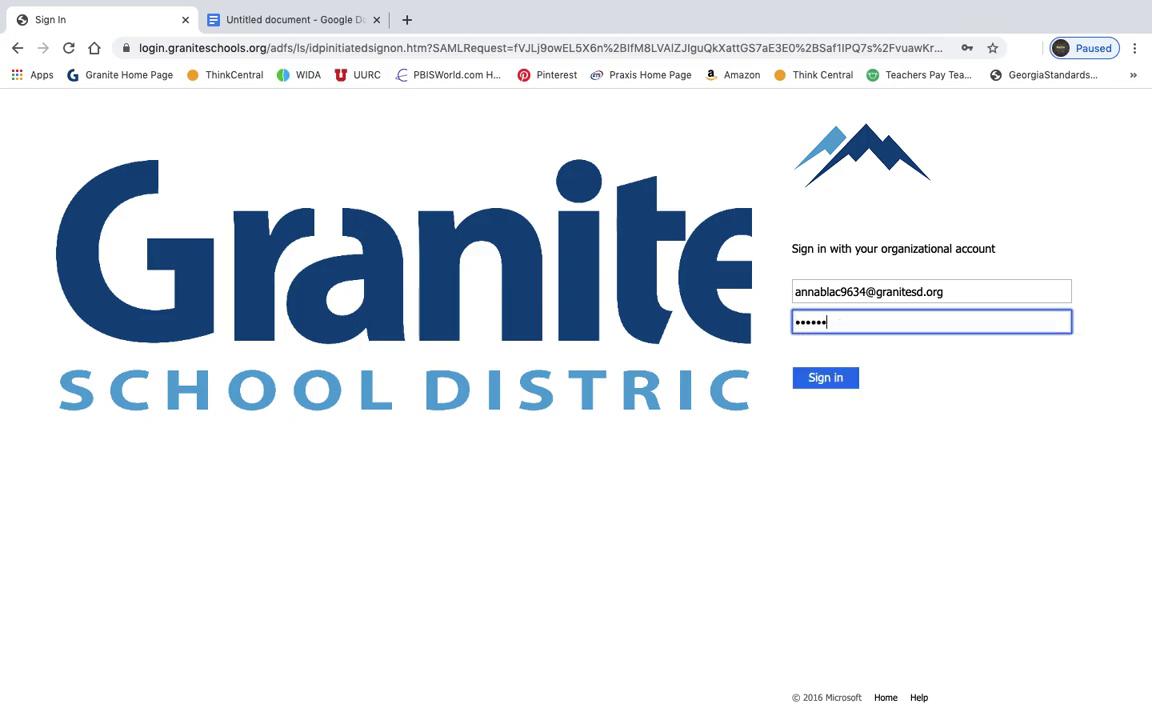
key(Return)
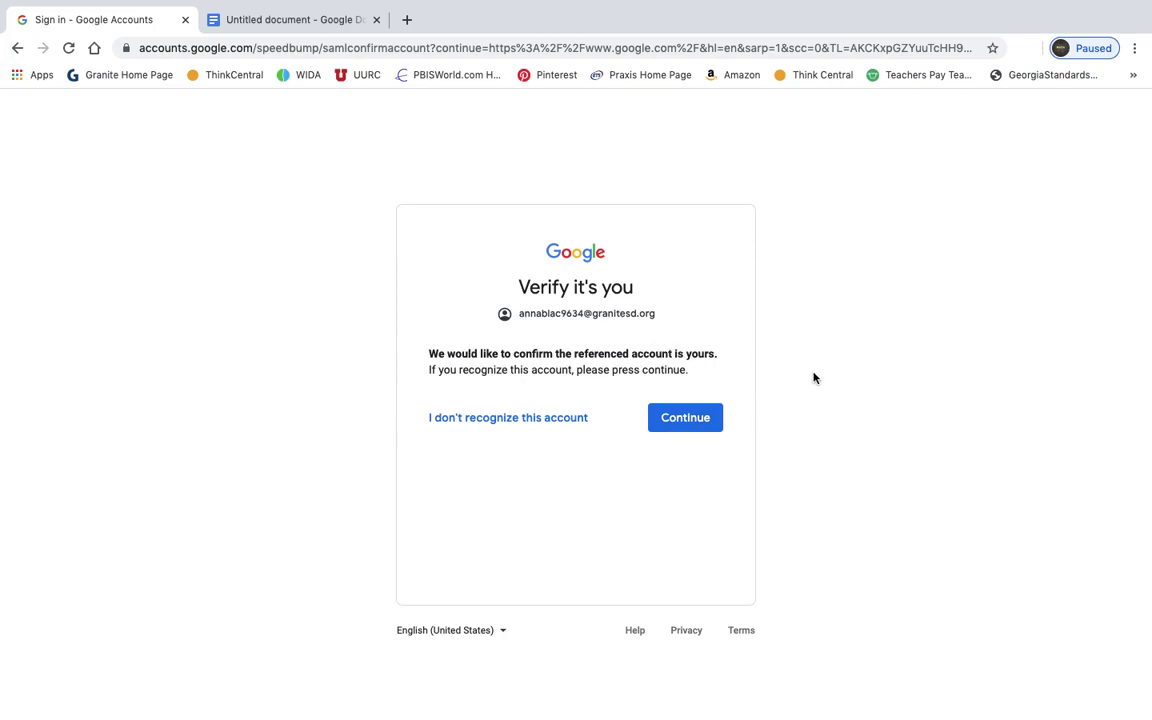
- Confirm the school account on the 'Verify it's you' page, reaching the signed-in Google homepage
click(709, 421)
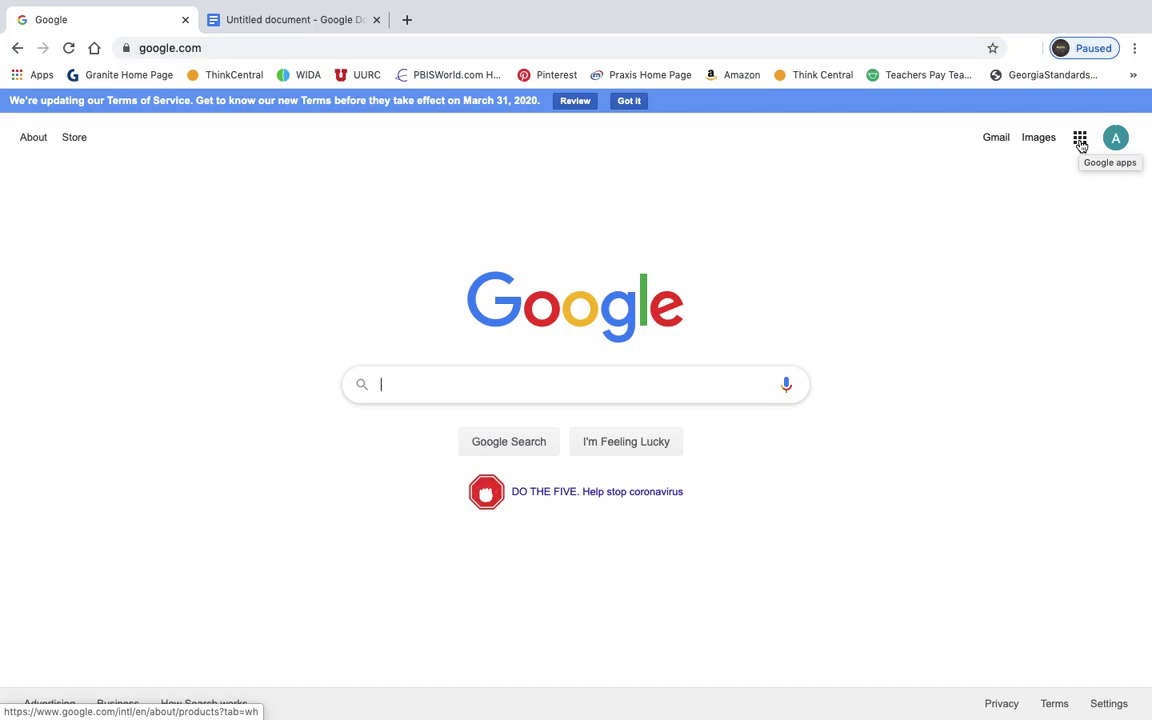
click(1081, 143)
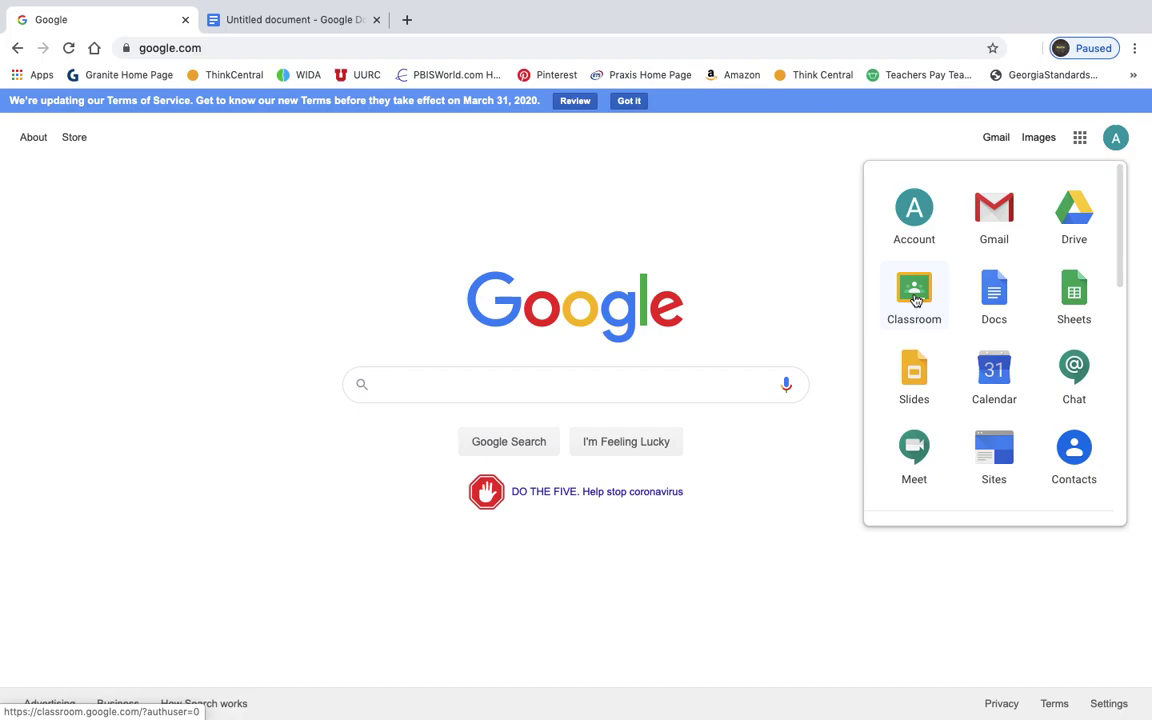
- Launch Classroom from the Google apps list to see the 5th Grade invitation
click(916, 300)
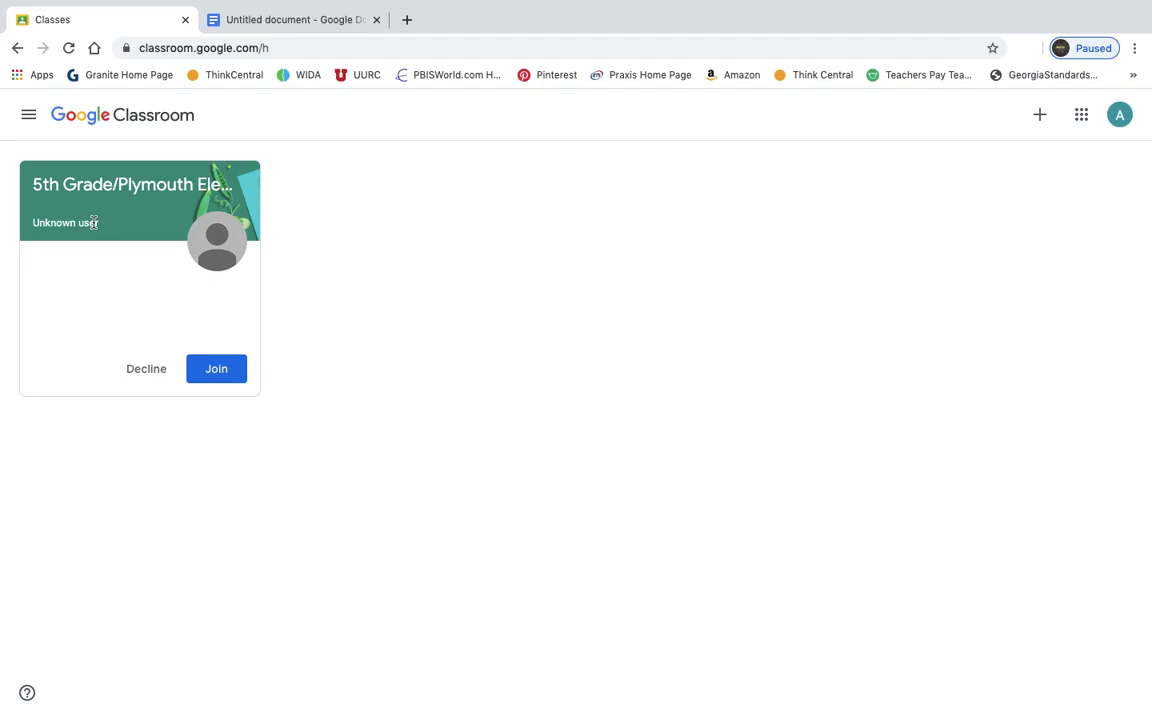
- Join the 5th Grade/Plymouth Elementary School class and view its Classwork topics
click(226, 378)
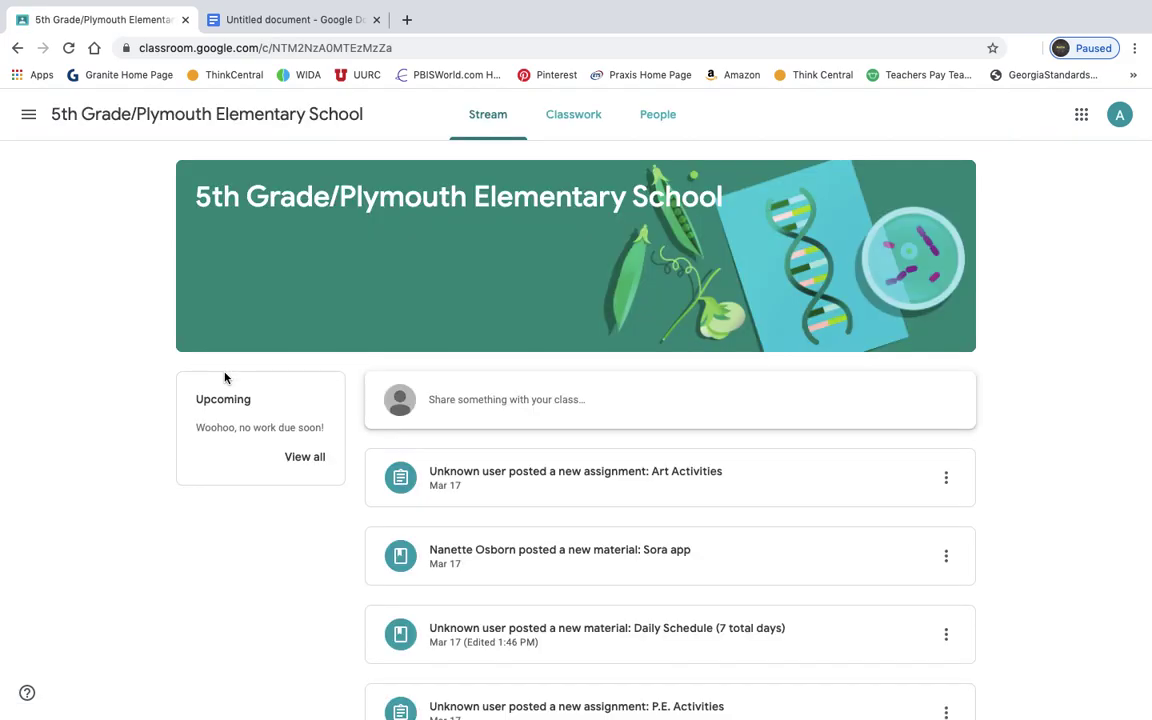
click(570, 128)
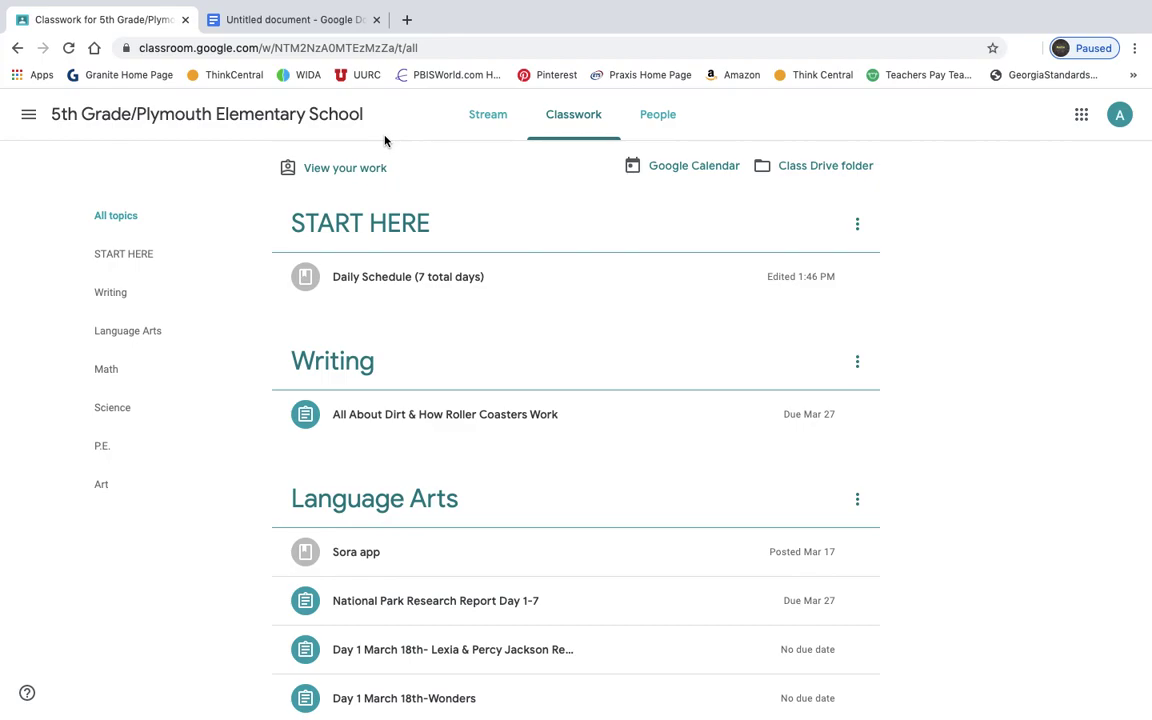
- Return to the Untitled document, sign back in, and request access to it
click(315, 20)
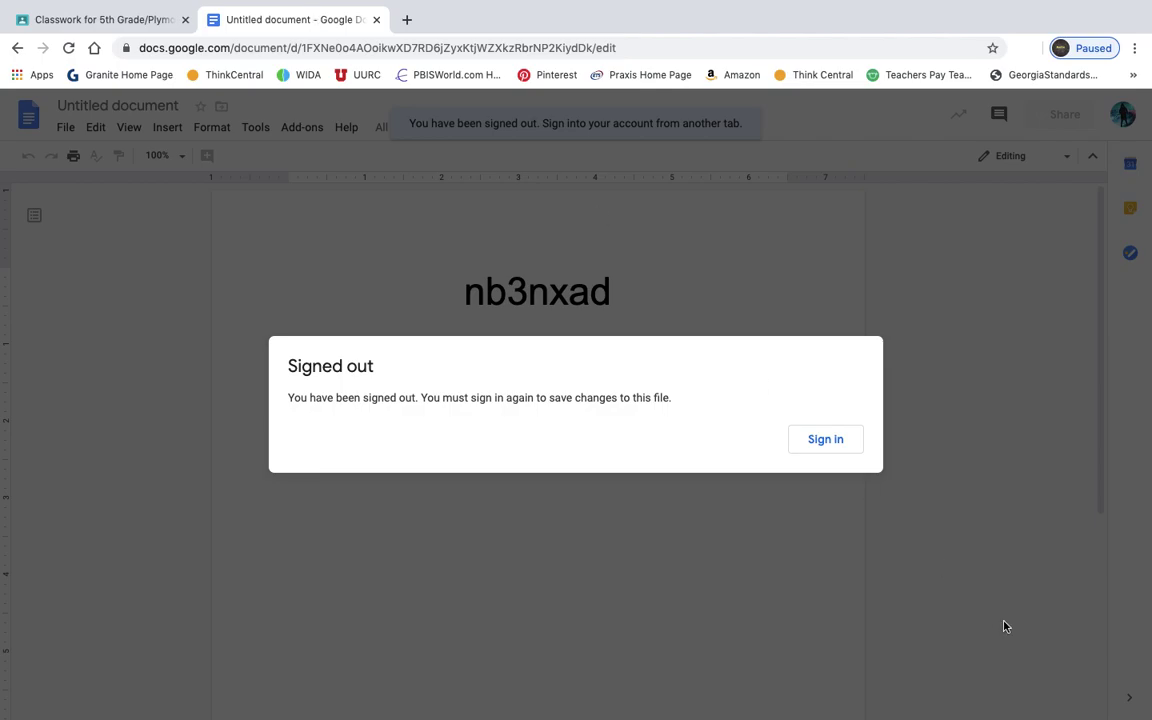
click(826, 440)
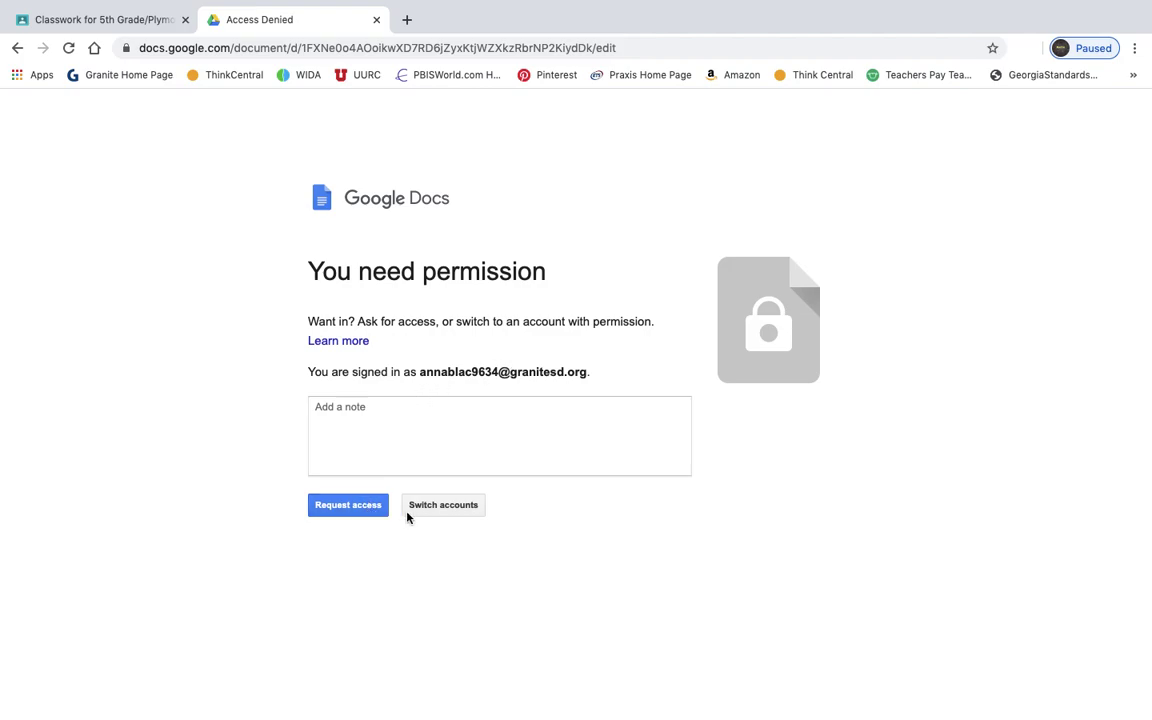
click(368, 504)
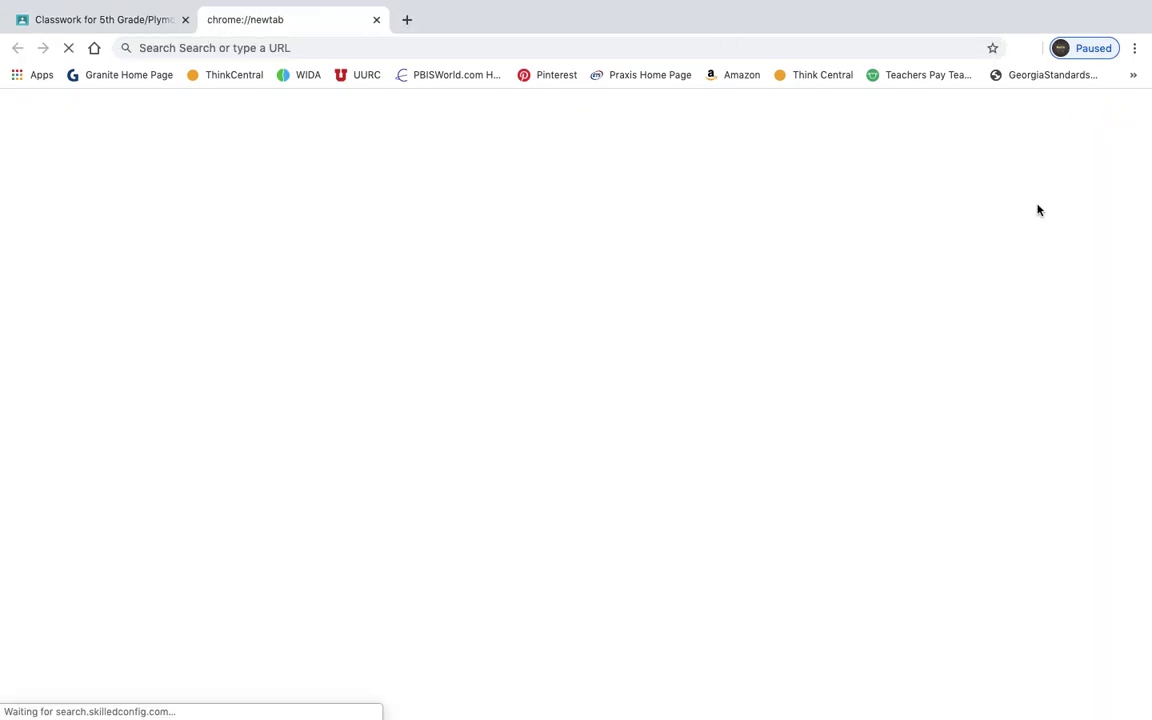
click(771, 48)
- Go to google.com and open Google Docs from the apps grid
text(google.com)
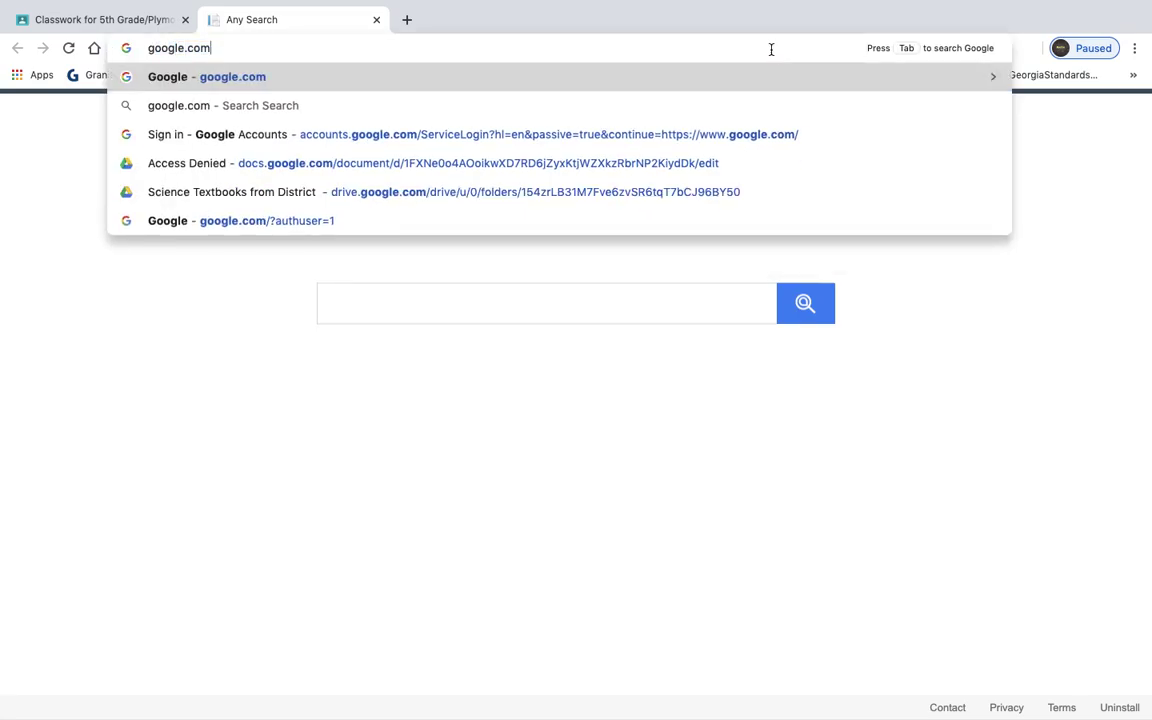
key(Return)
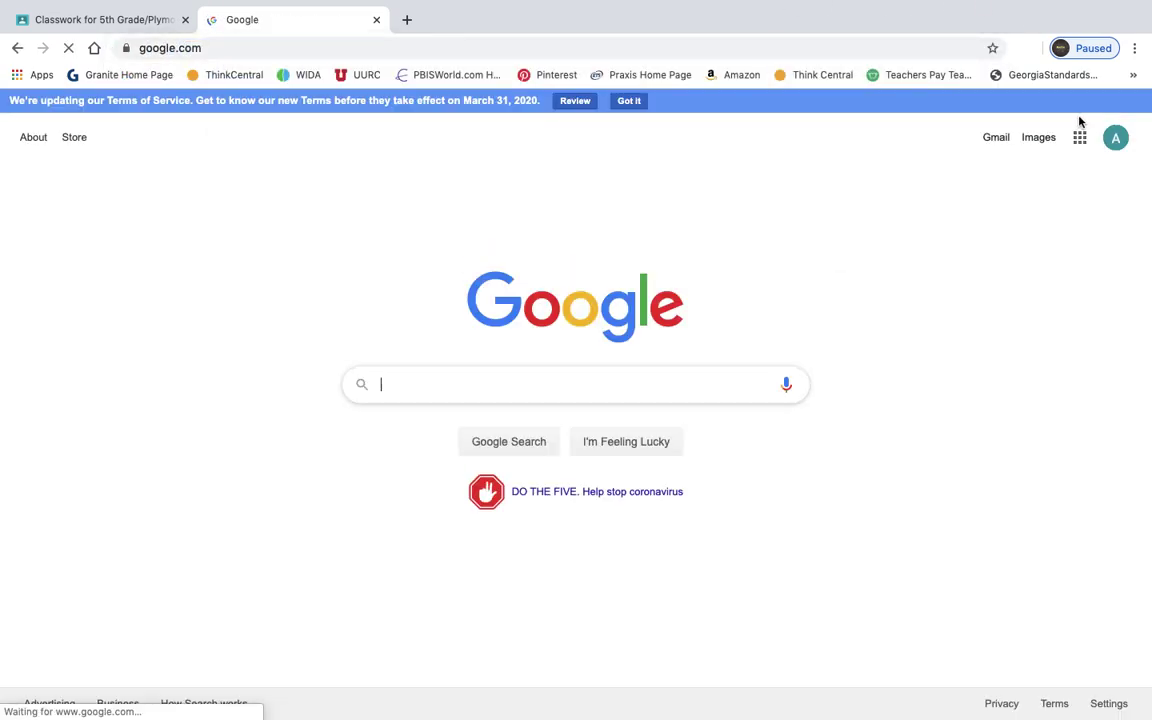
click(1082, 146)
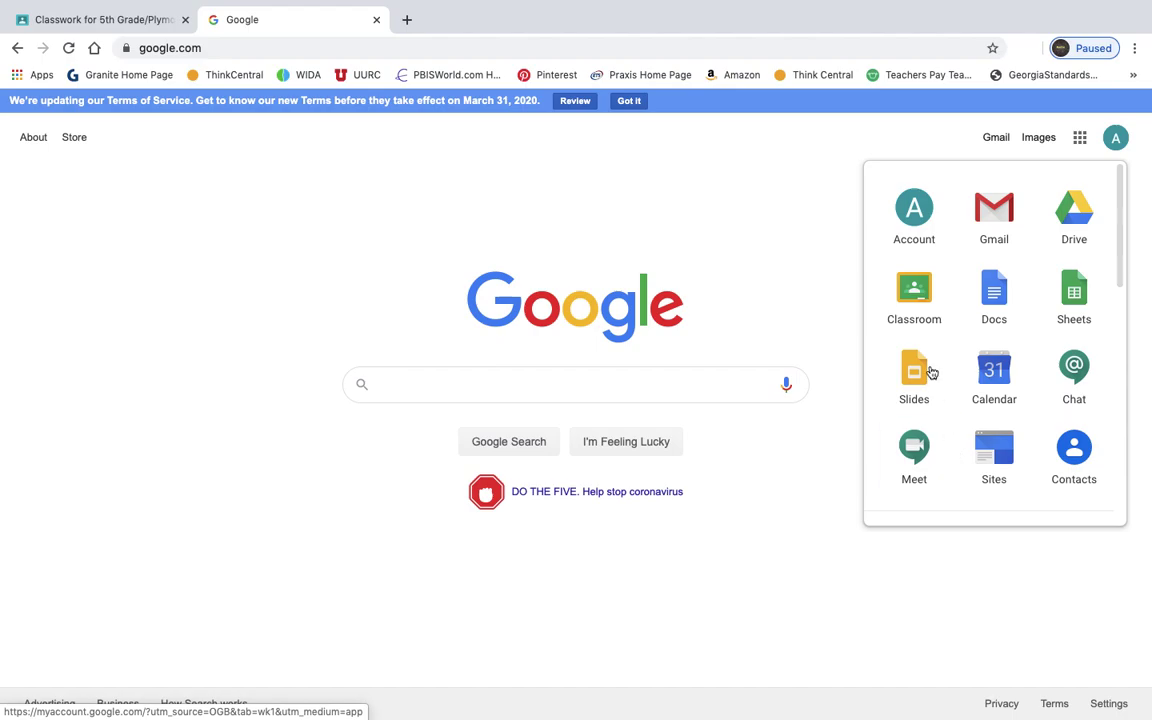
click(985, 298)
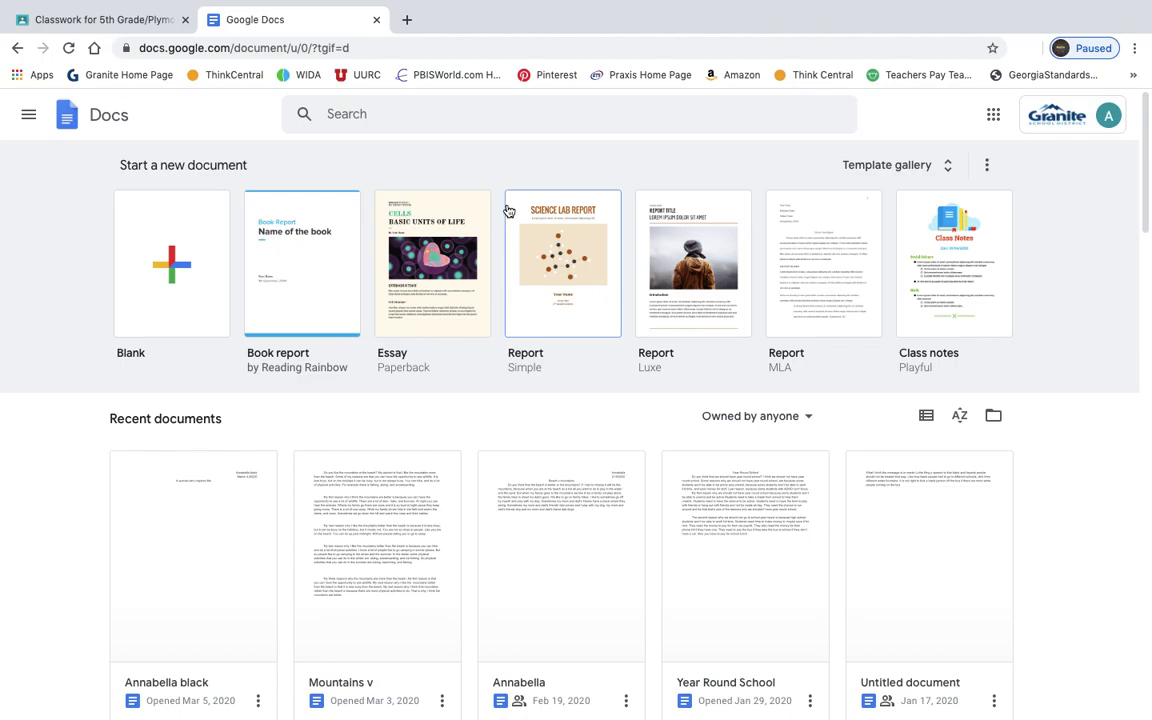
- Start a blank Google Doc and type the class code centre-aligned at font size 48
click(216, 277)
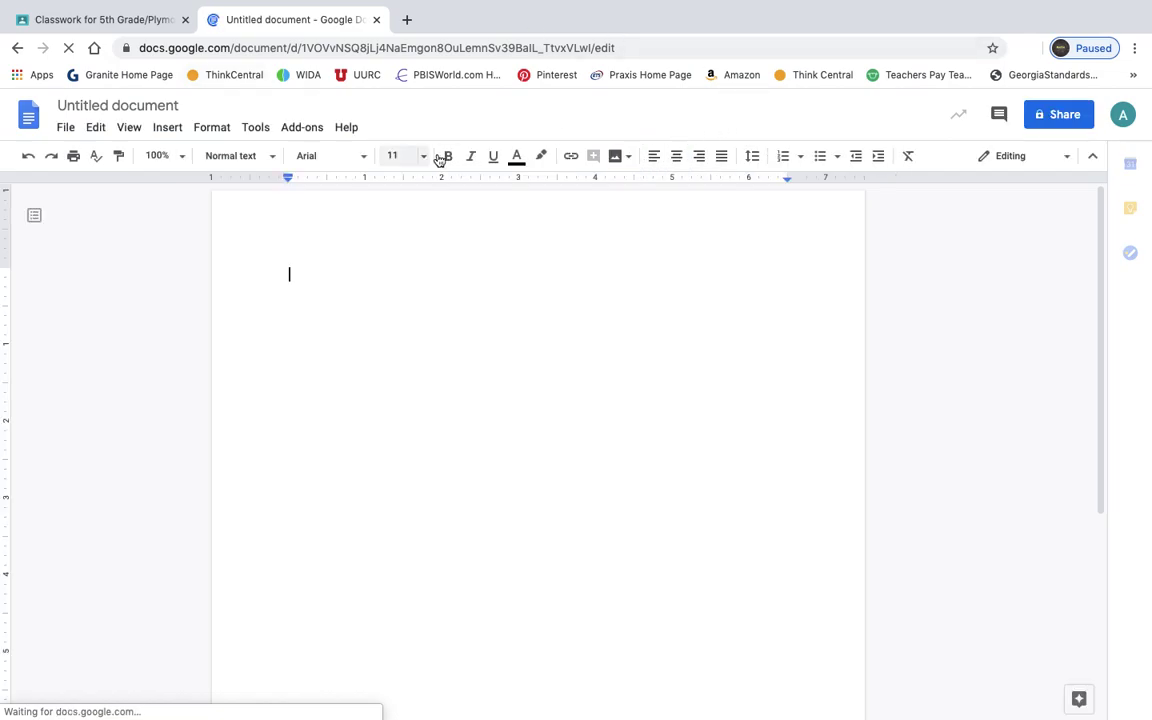
click(676, 156)
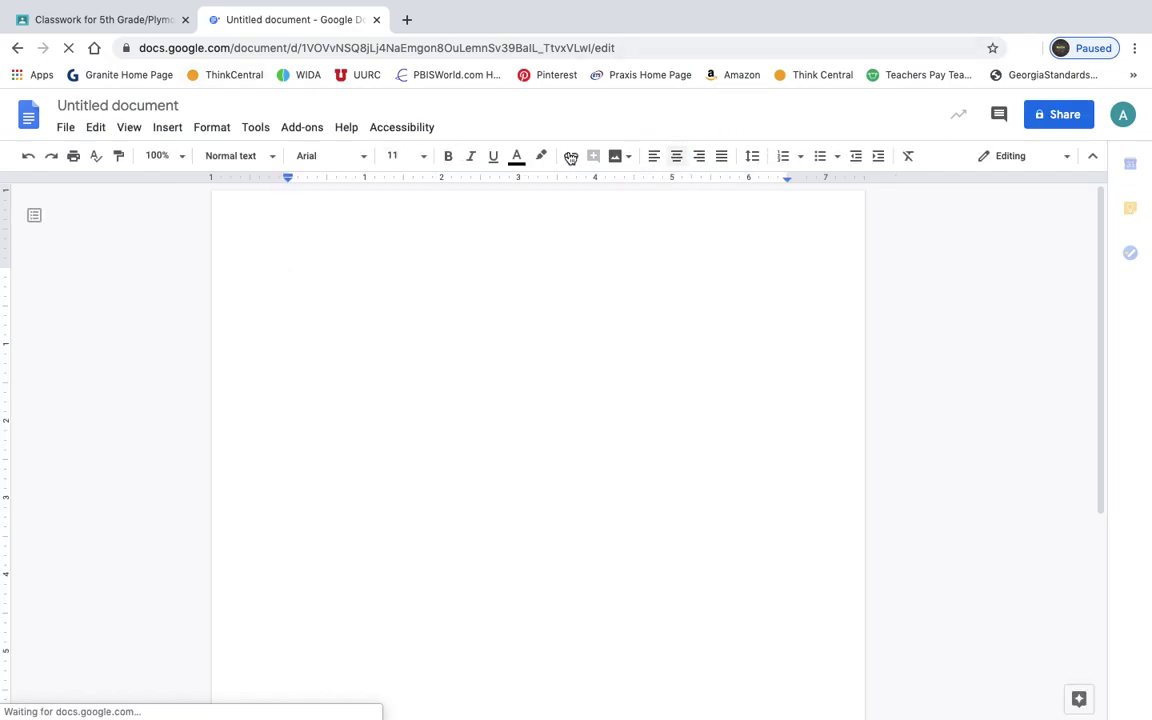
click(421, 157)
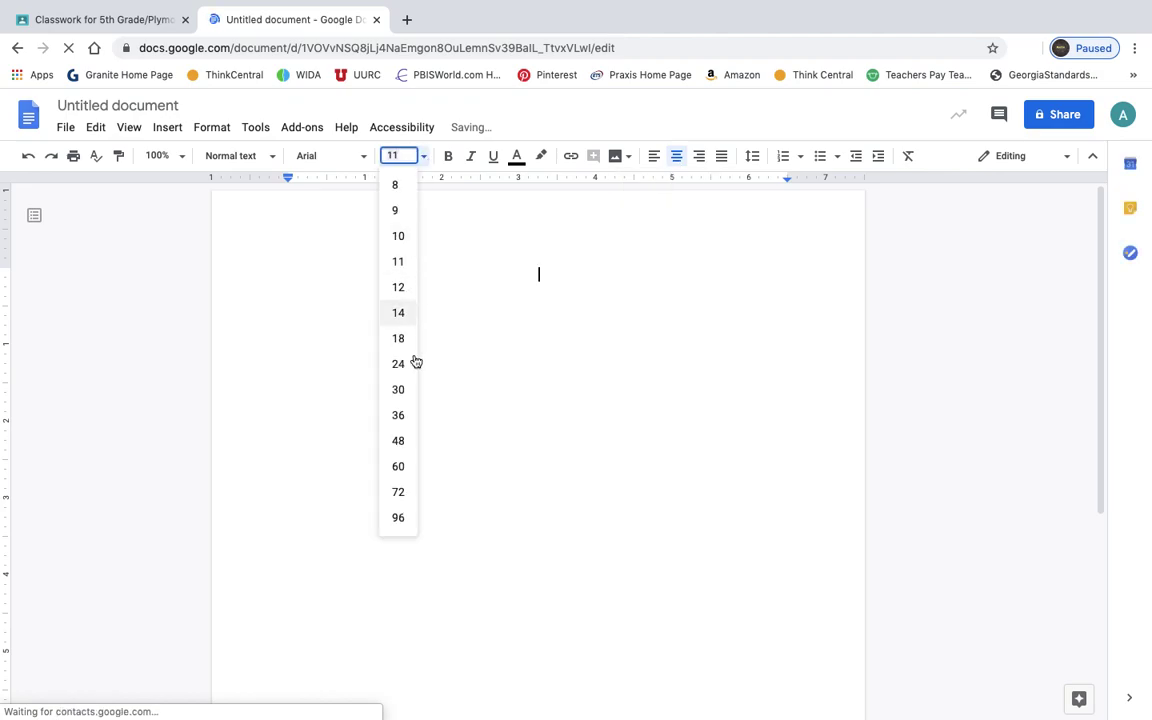
click(401, 444)
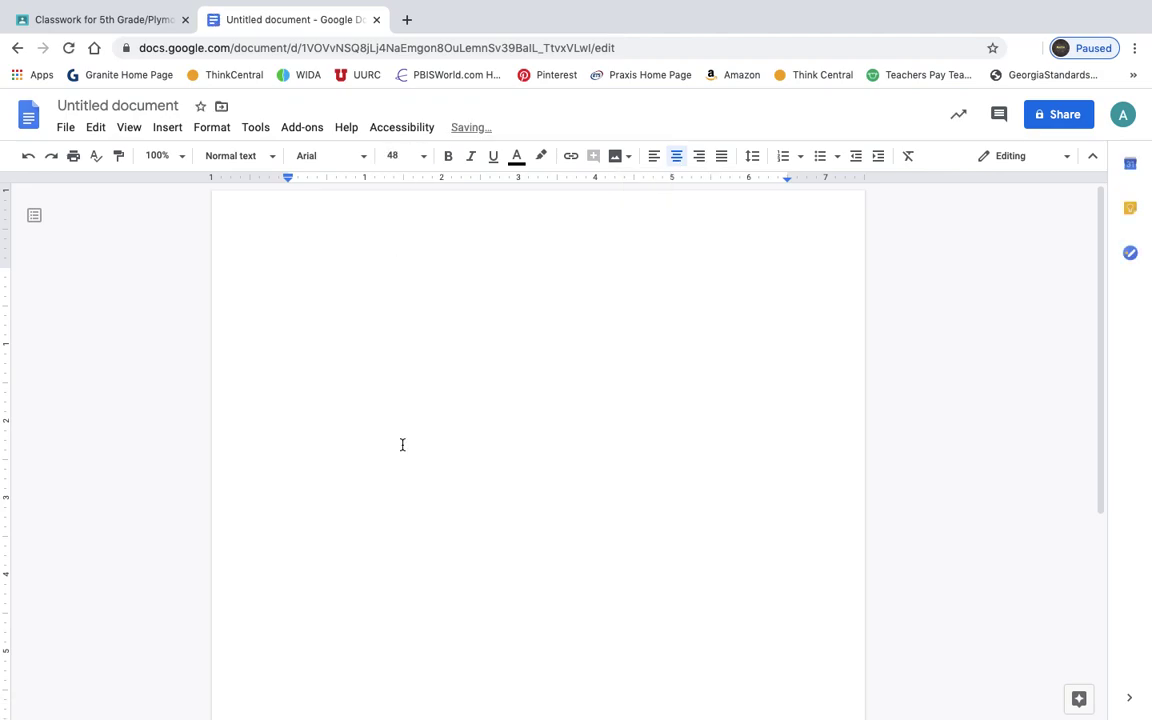
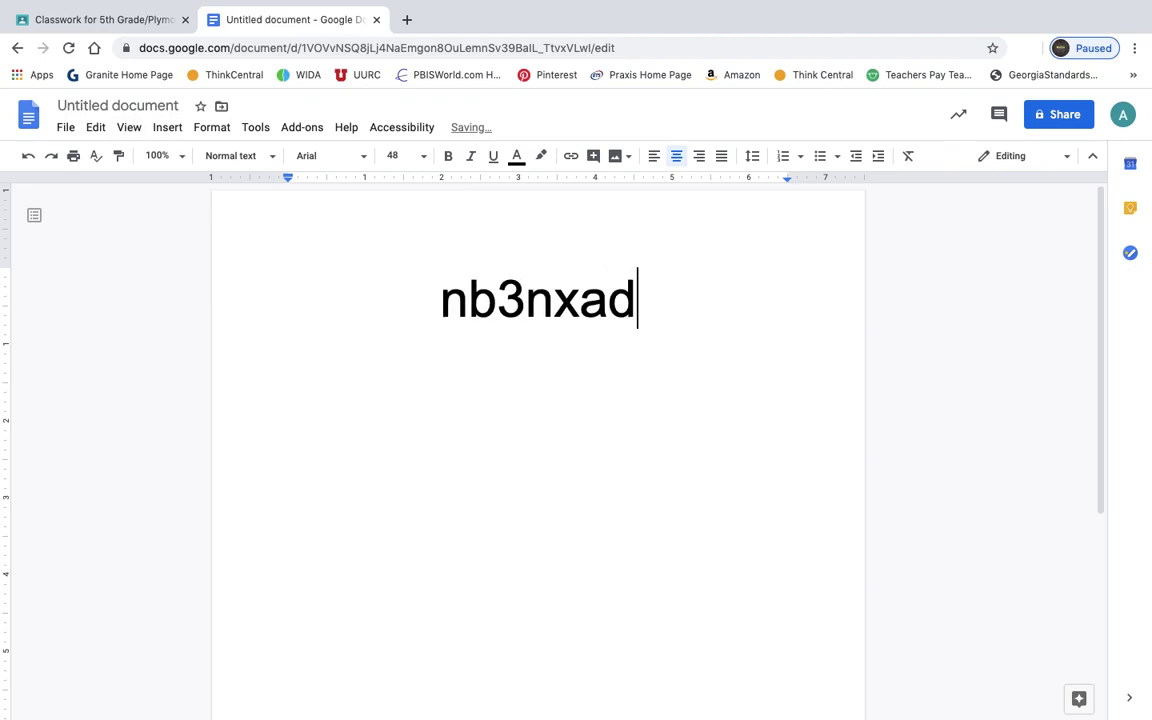